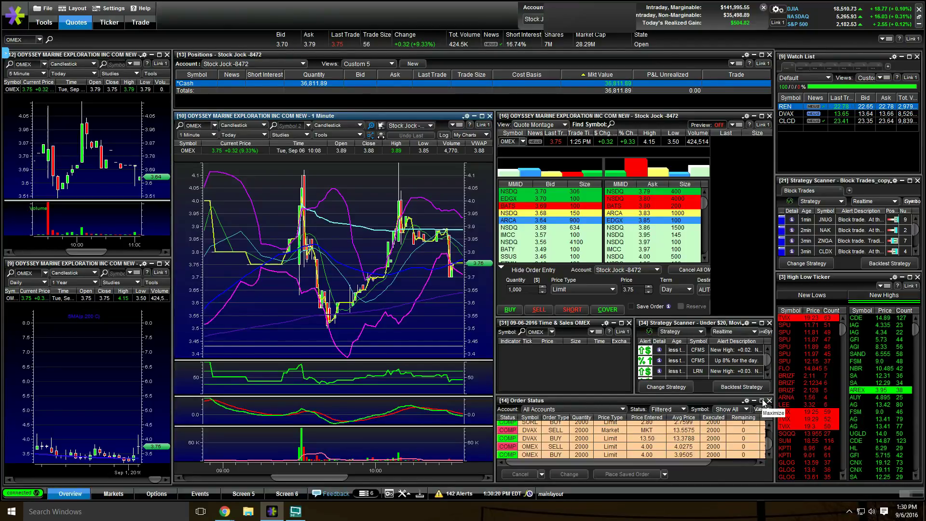
Step: Maximize the Order Status list to review every order, restore the full layout, and pan the 1-minute chart
click(762, 401)
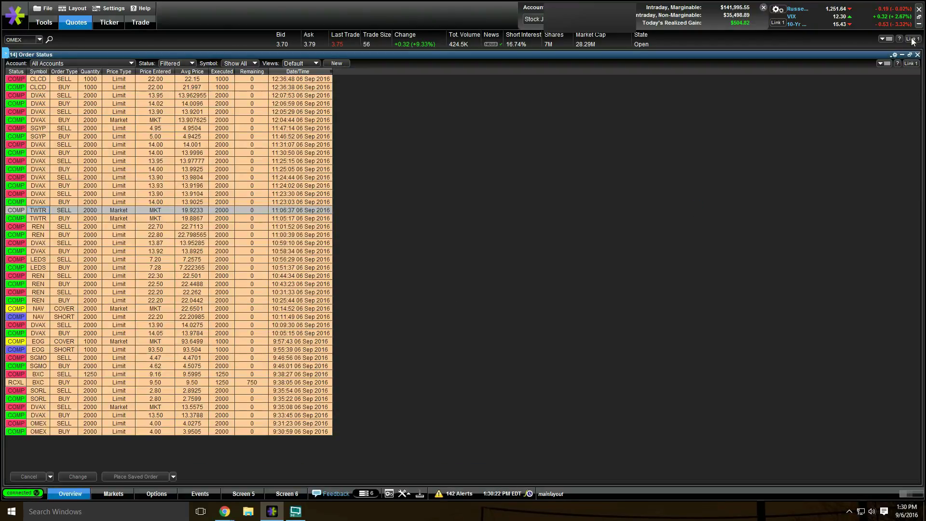
click(910, 55)
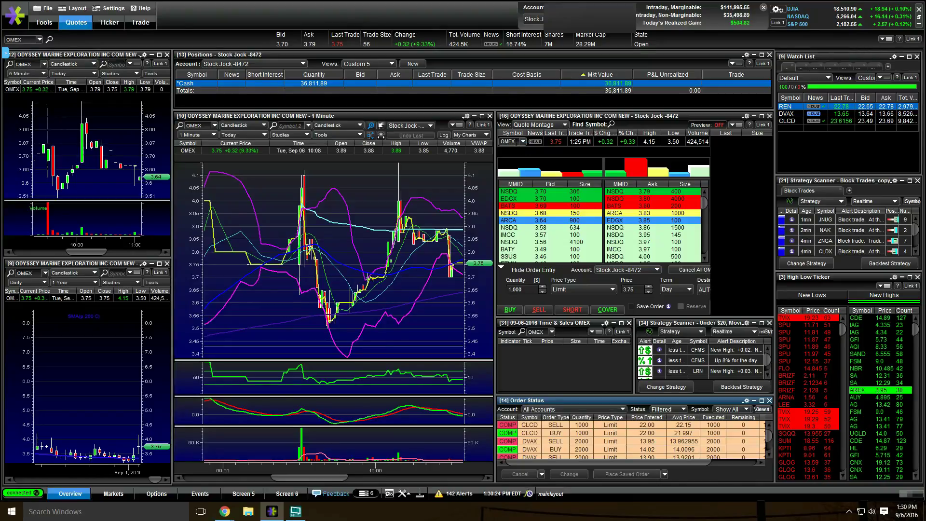
drag(306, 478, 304, 479)
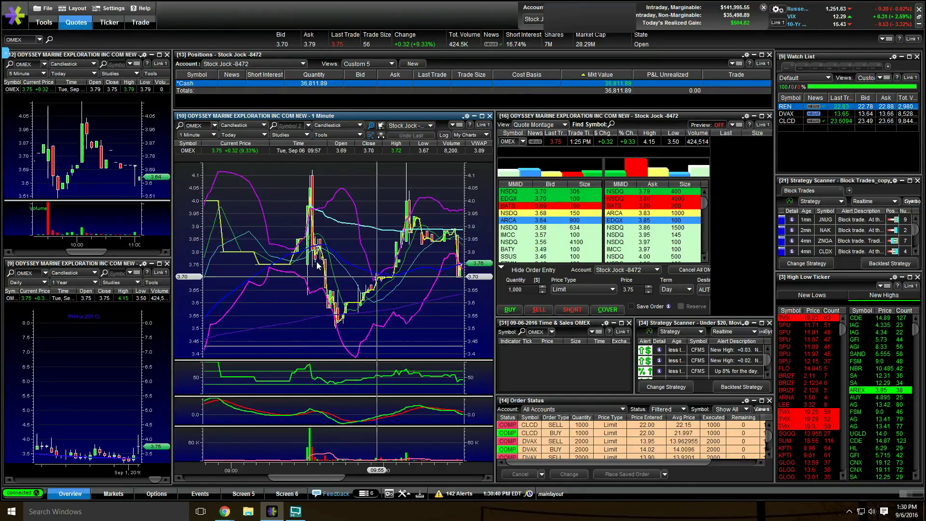
scroll(770, 461, down, 3)
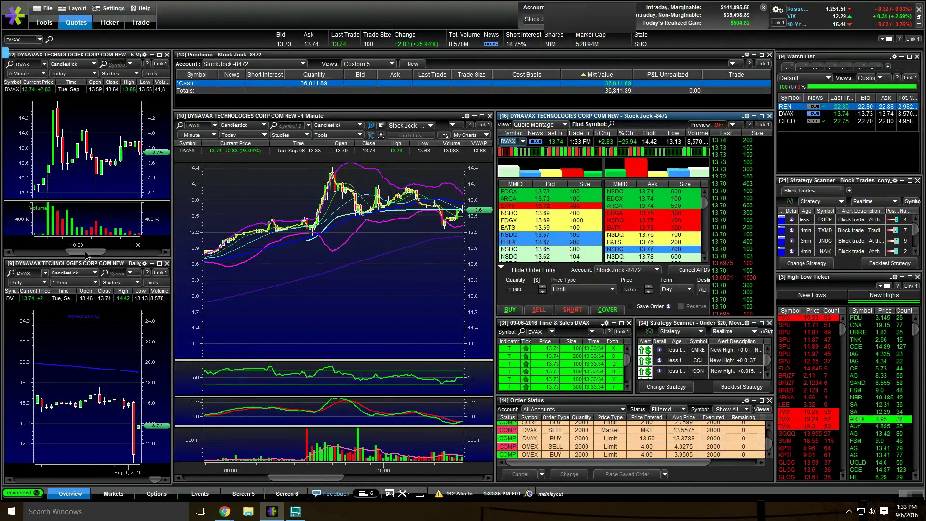
Step: Pan the 5-minute chart back toward the 09:00 bars
drag(99, 250, 56, 254)
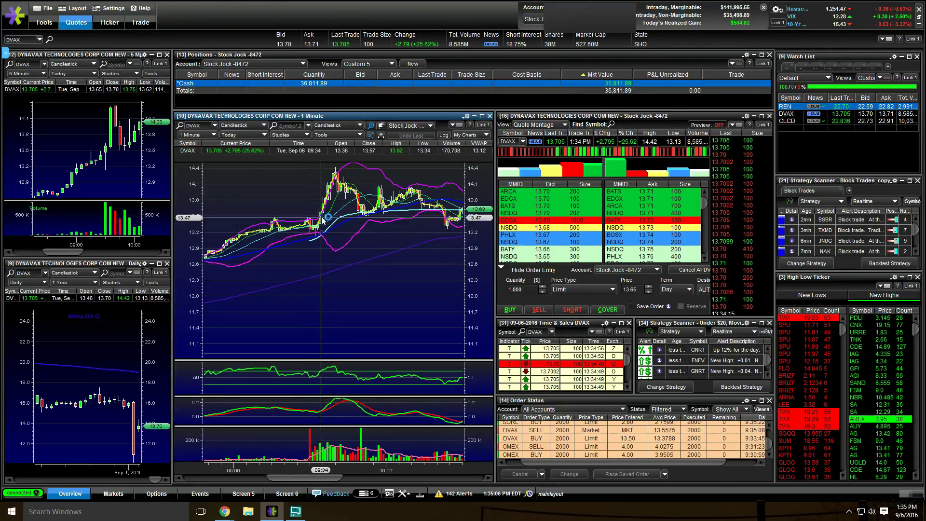
Step: Load SORL across the linked windows, zoom out the 1-minute chart, then switch to BXC
text(SORL)
key(Return)
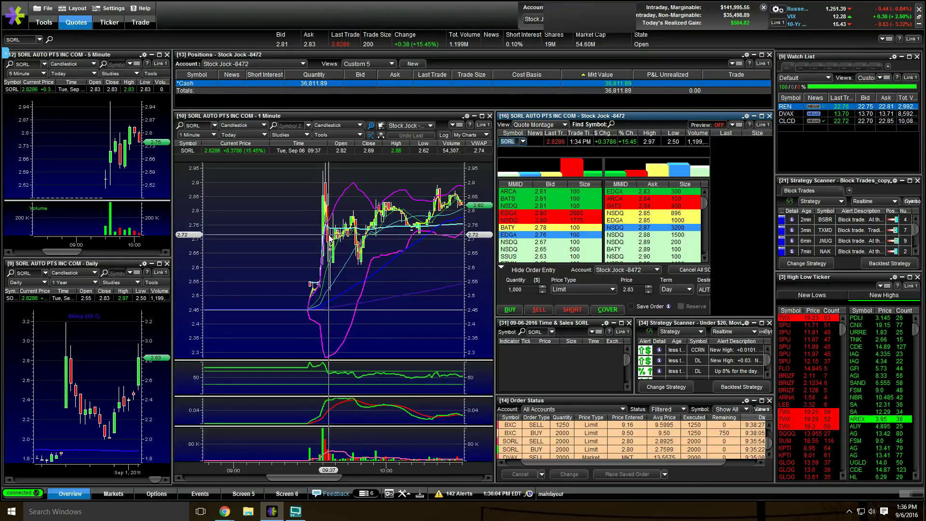
scroll(329, 235, down, 2)
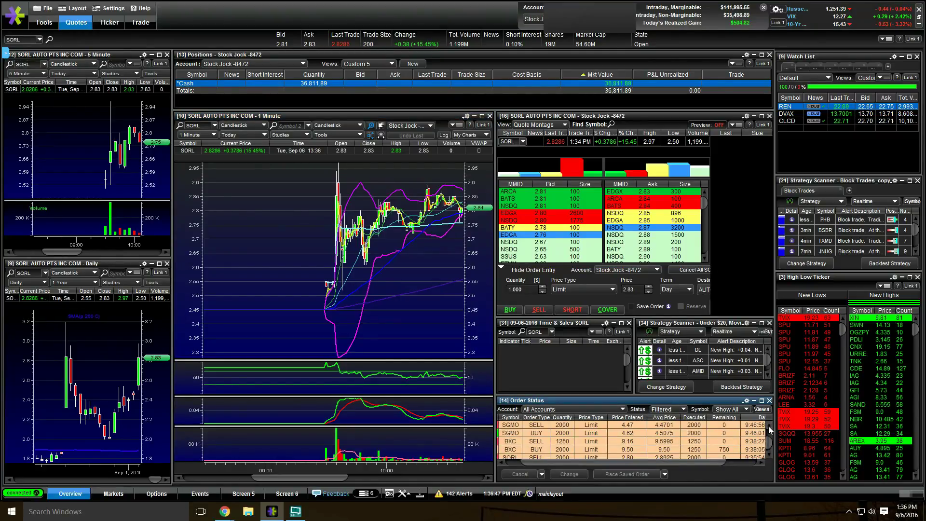
text(BXC)
key(Return)
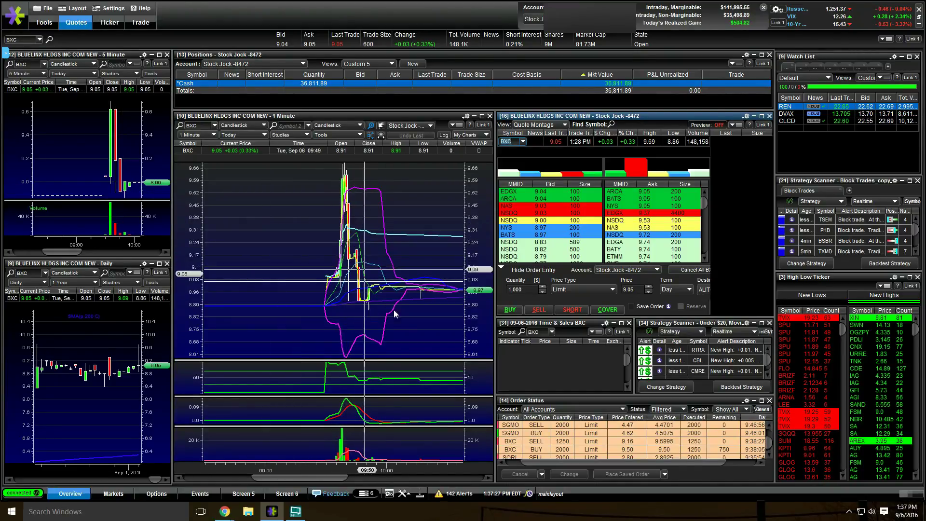
Step: Zoom back in on the 1-minute chart with the scroll wheel
scroll(403, 323, up, 2)
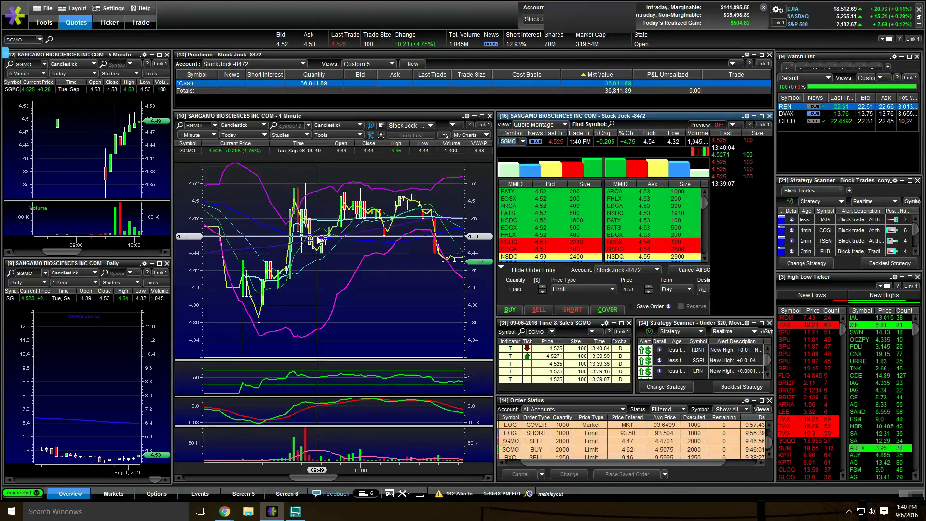
Step: Load EOG (EOG Resources) into every Link 1 window
text(EOG)
key(Return)
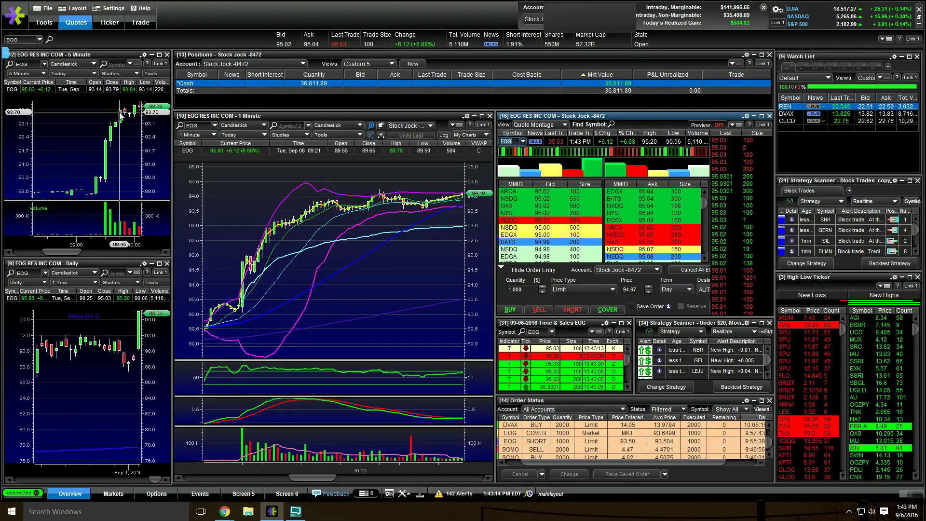
Step: Pan the 5-minute chart, then bring the DVAX order from Order Status into the linked charts
drag(76, 252, 160, 252)
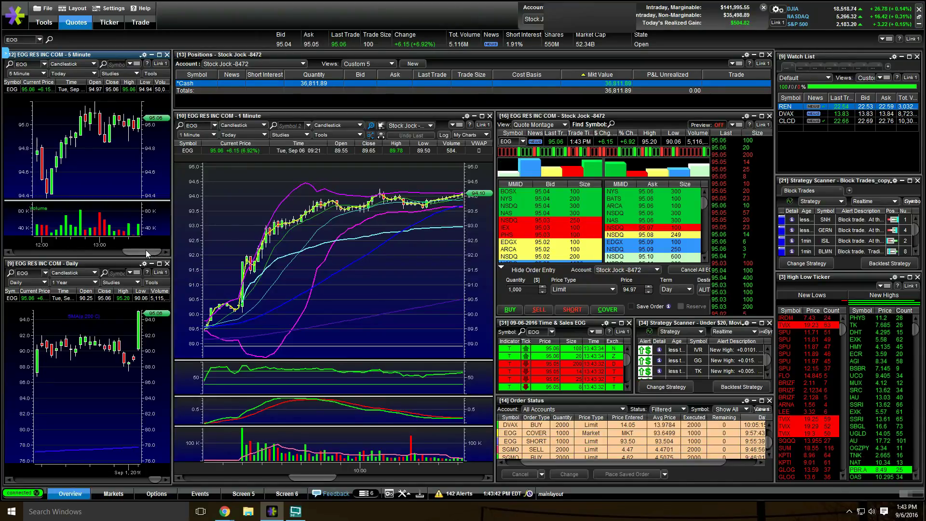
mouse_move(148, 249)
mouse_down()
mouse_move(138, 255)
mouse_move(150, 256)
mouse_up()
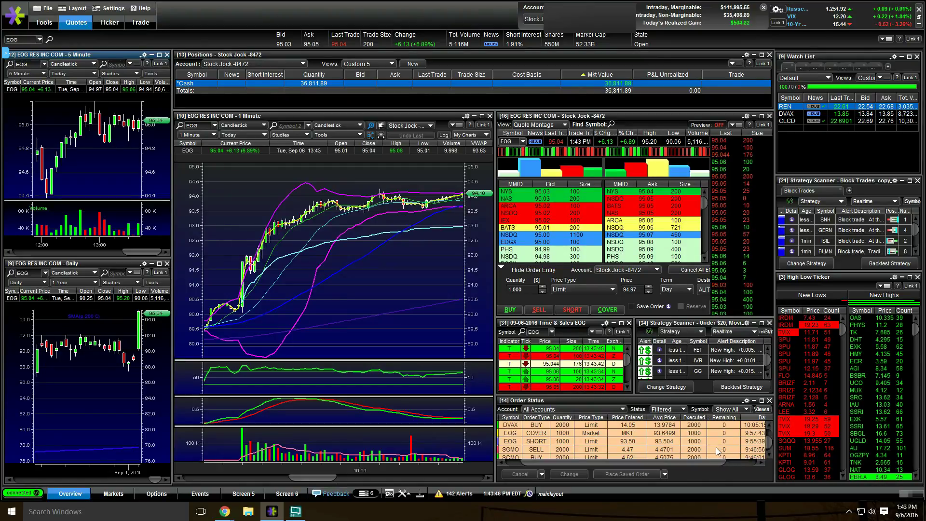
click(769, 426)
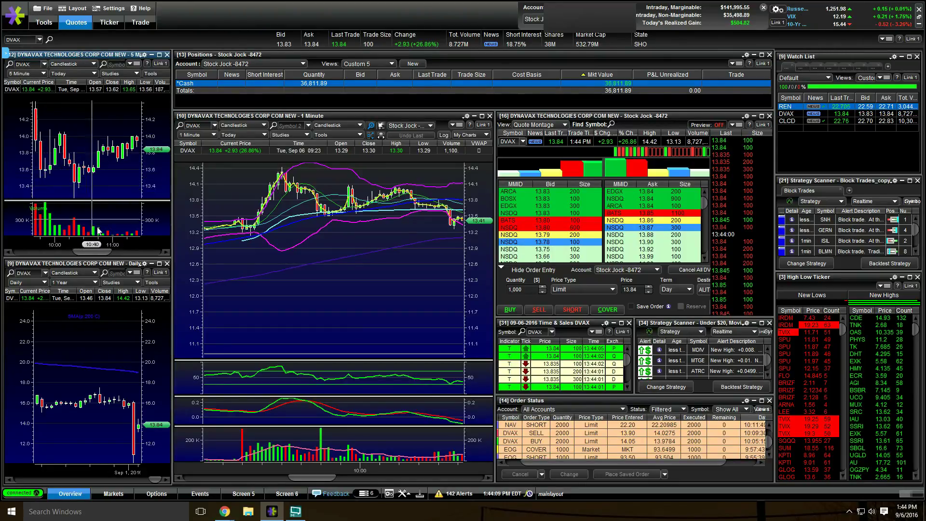
Step: Drag the 5-minute chart's scrollbar left to show the DVAX bars from the open
drag(90, 251, 71, 251)
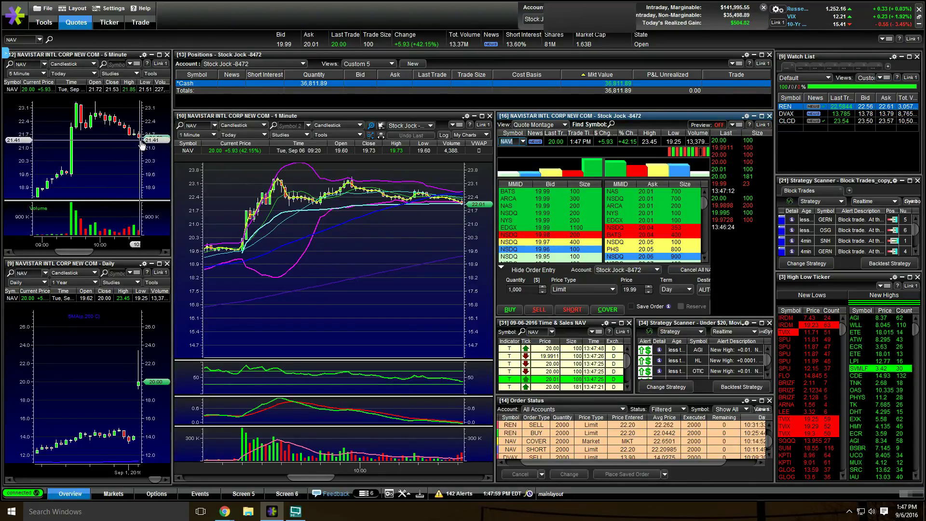
Step: Pan the 5-minute NAV chart to later bars and scroll Order Status to the DVAX and EOG orders
click(107, 253)
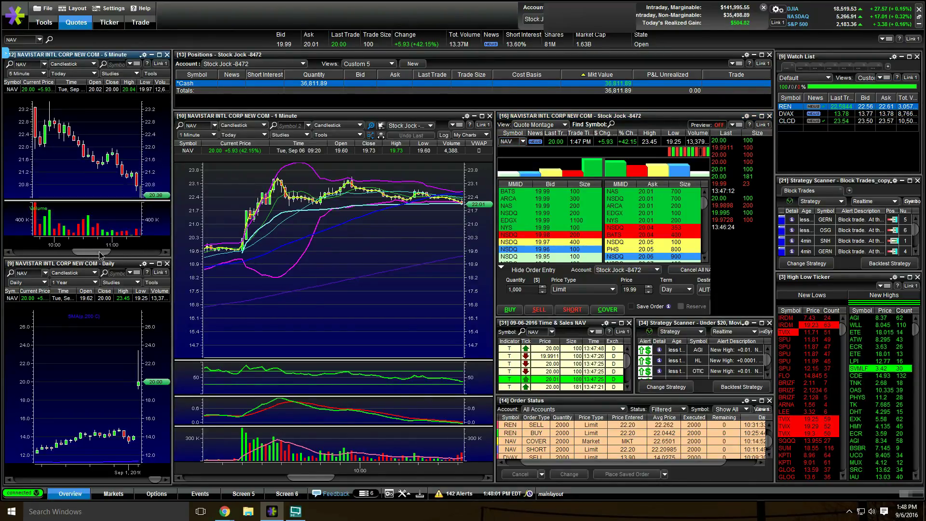
drag(107, 252, 85, 250)
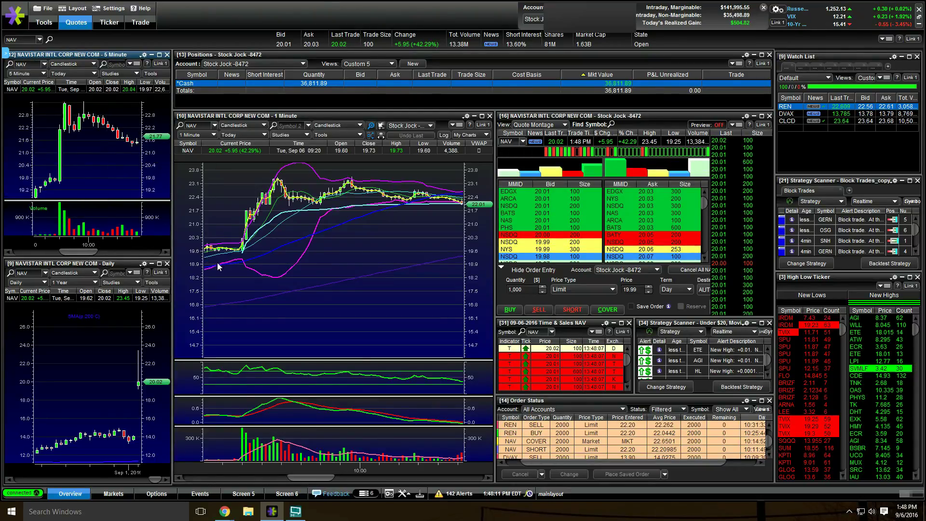
click(769, 443)
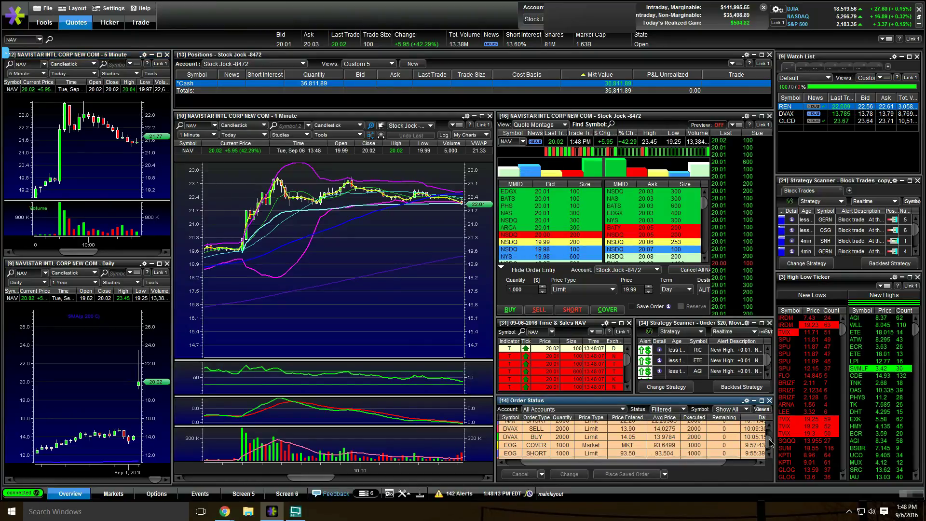
Step: Load EOG into the linked windows and pan the 5-minute chart to the 10:00–11:00 candles
click(524, 143)
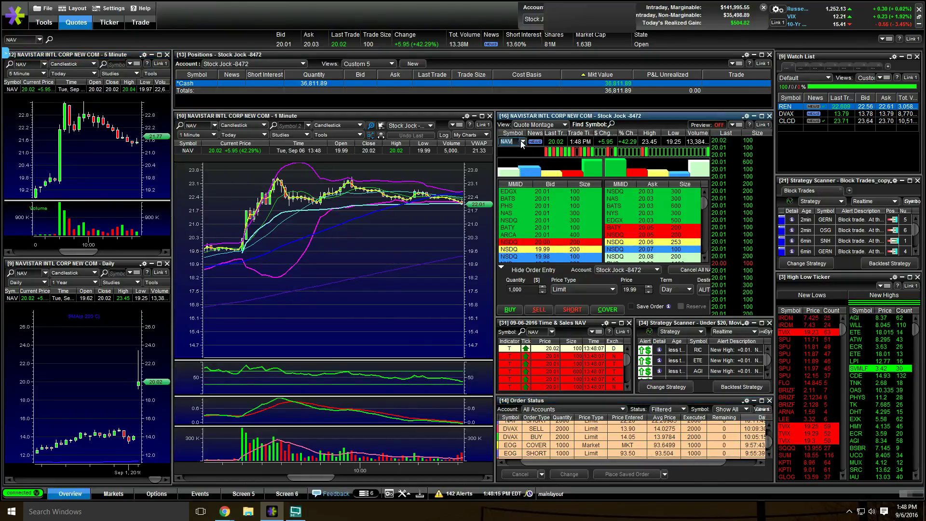
text(EOG)
key(Return)
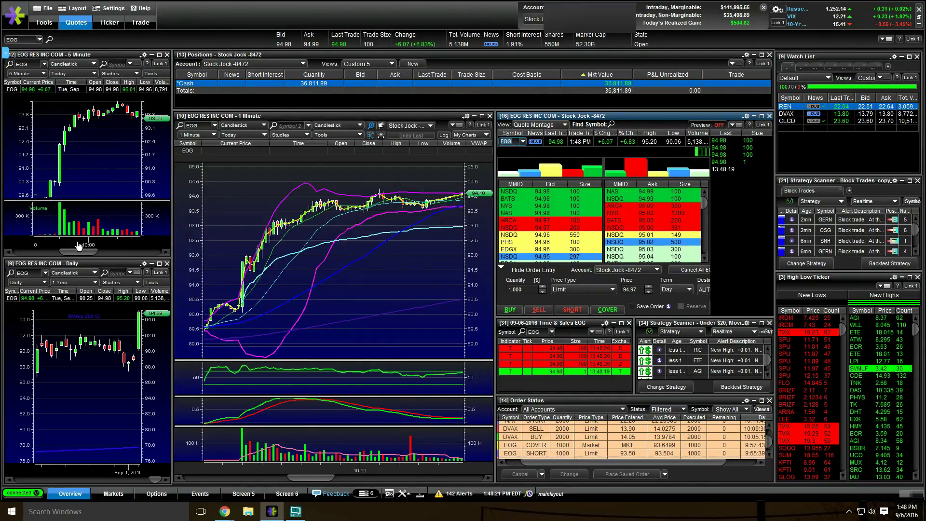
drag(77, 250, 151, 250)
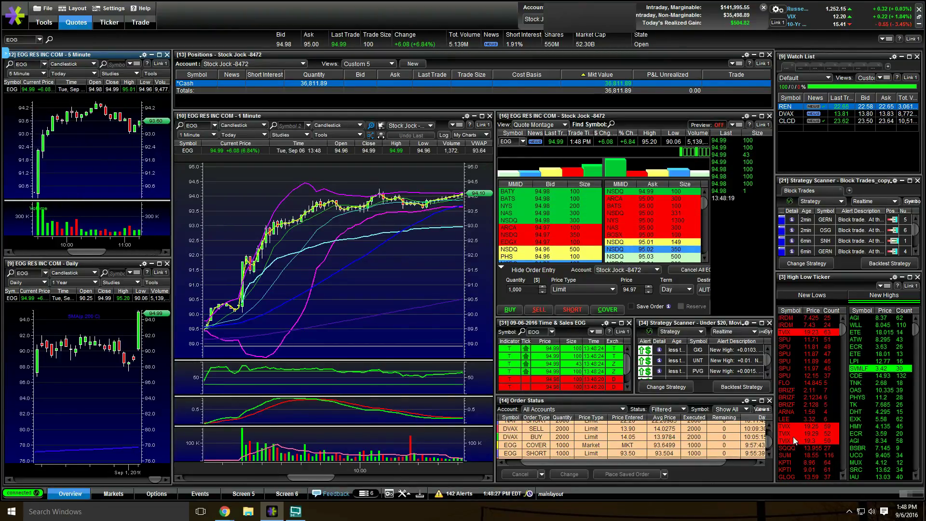
scroll(771, 424, up, 1)
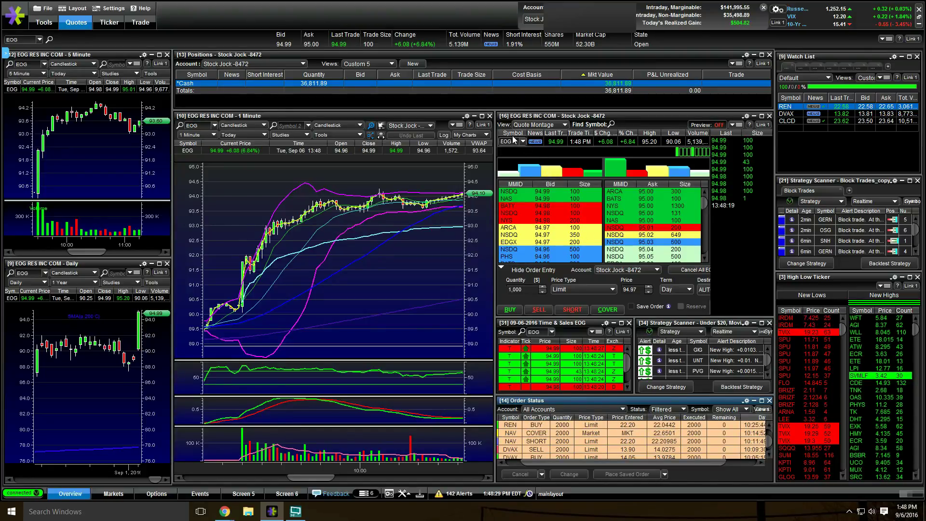
Step: Switch the linked windows back to NAV and pan the 5-minute chart to earlier bars
text(V)
key(Return)
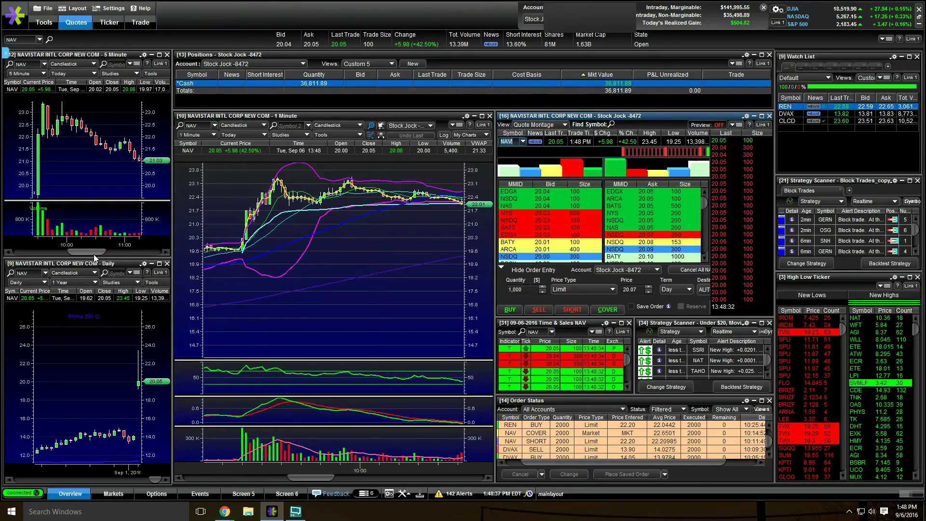
drag(94, 254, 85, 257)
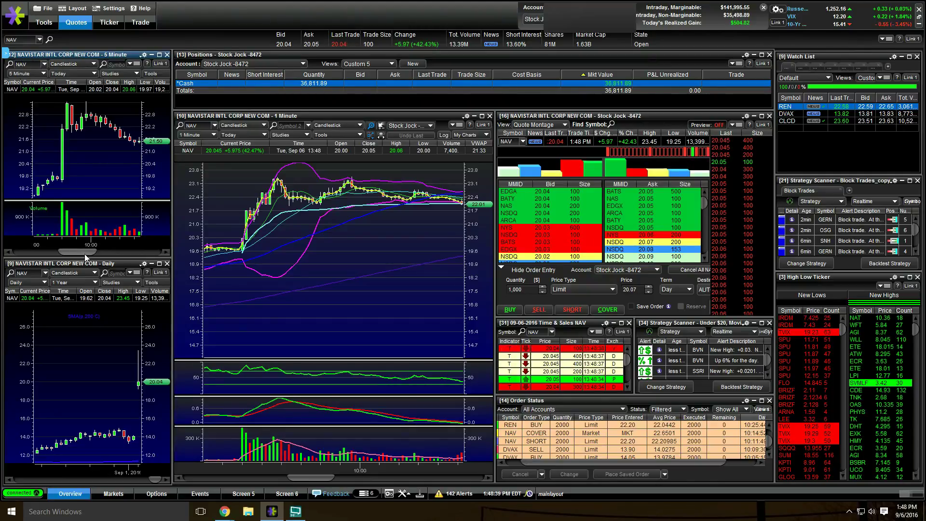
Step: Load REN (Resolute Energy, 22.43, up 0.40) into all linked windows
text(REN)
key(Return)
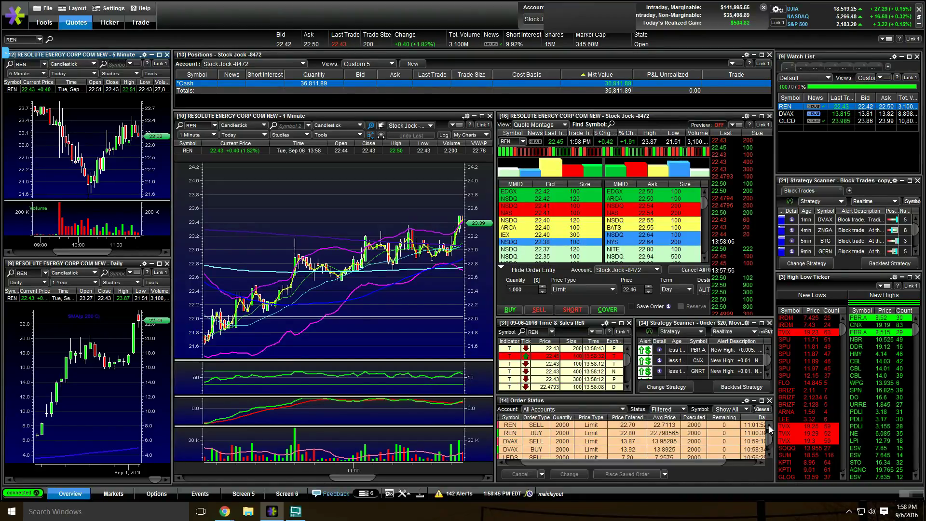
Step: Switch linked windows to TWTR from its Order Status row, at 19.98, up 0.43
scroll(770, 429, up, 1)
click(757, 429)
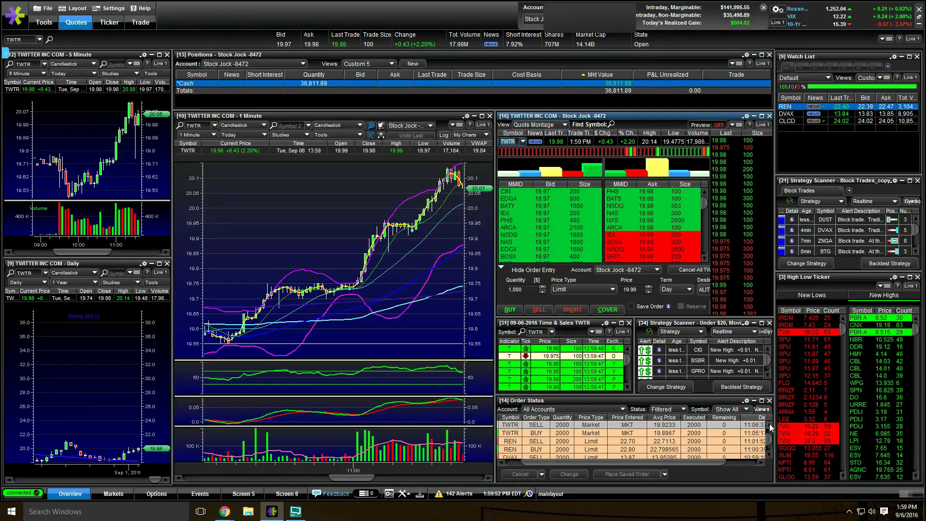
scroll(771, 427, up, 1)
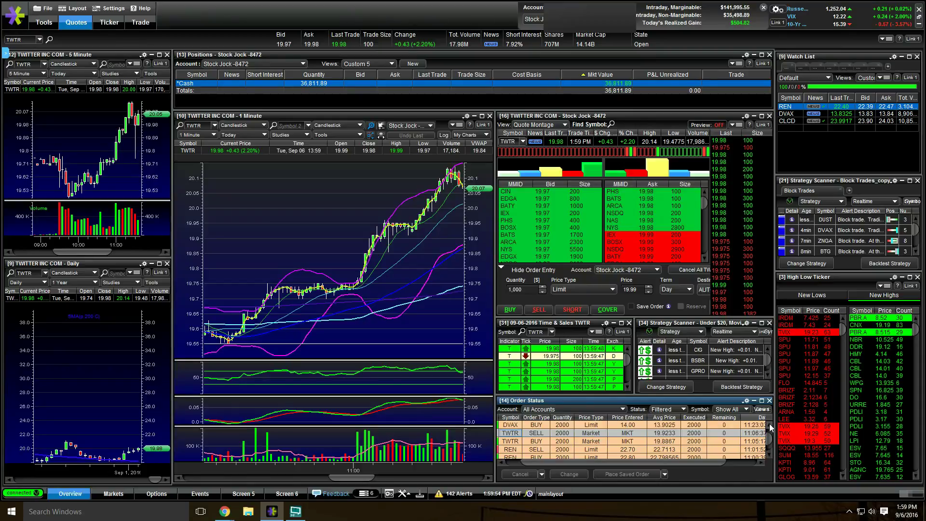
Step: Load DVAX (13.8401, up 26.86%) into linked windows via its Order Status row
scroll(770, 428, up, 1)
click(765, 425)
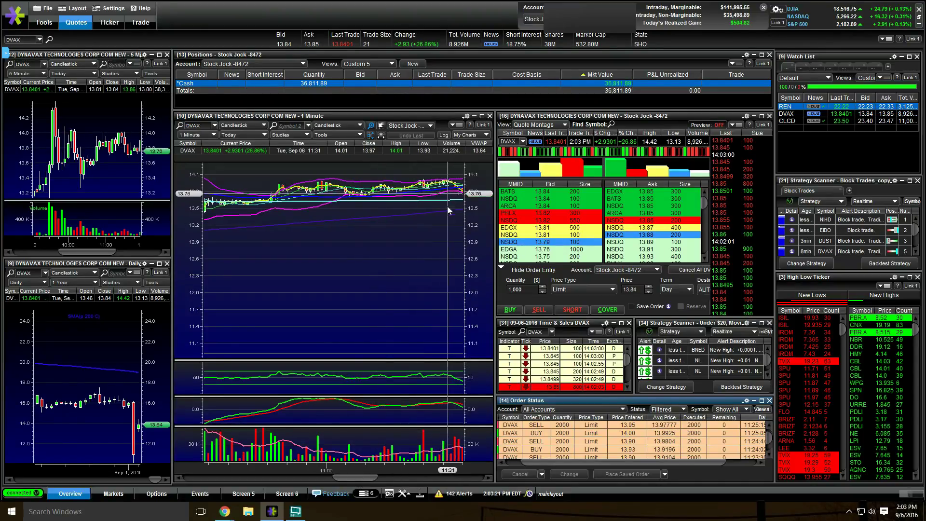
drag(687, 460, 690, 460)
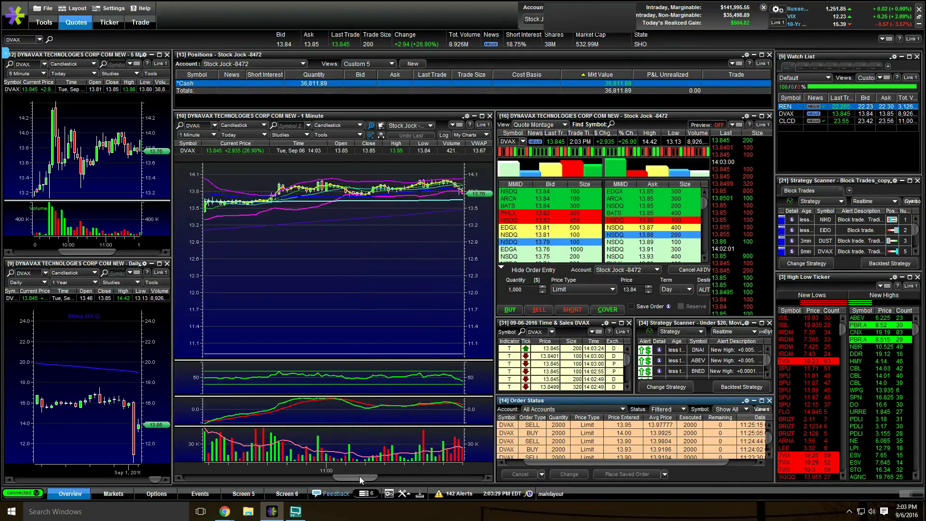
drag(337, 480, 407, 483)
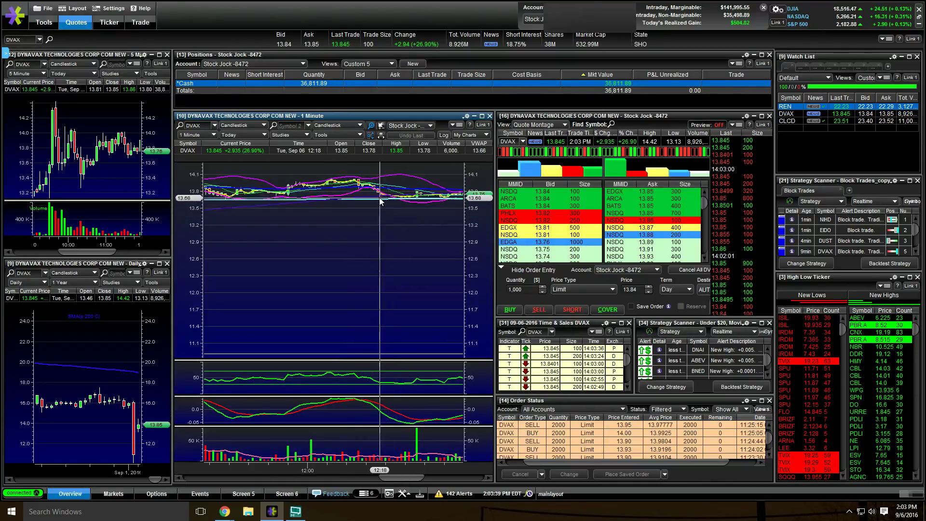
drag(405, 477, 497, 491)
Step: Load CLCD into all linked windows, showing a 23.70 bid and 23.80 ask
text(CLCD)
key(Return)
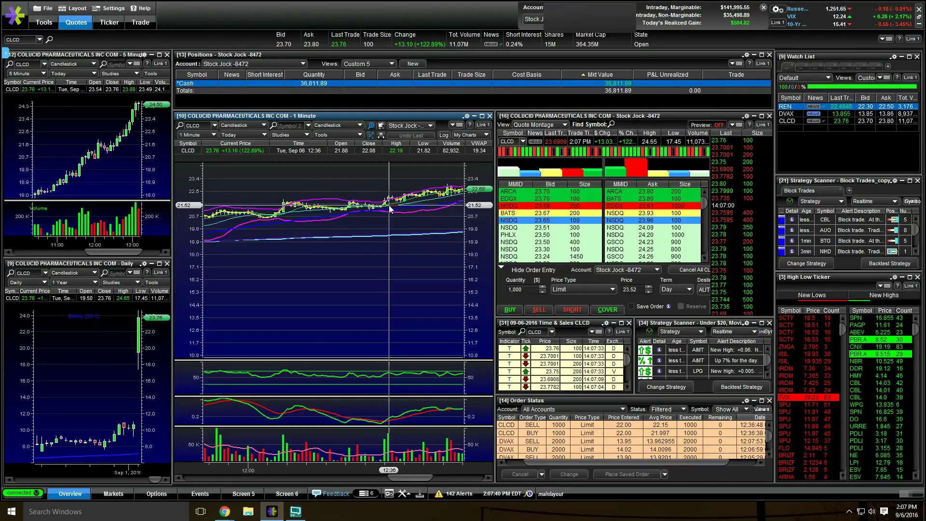
drag(421, 478, 480, 483)
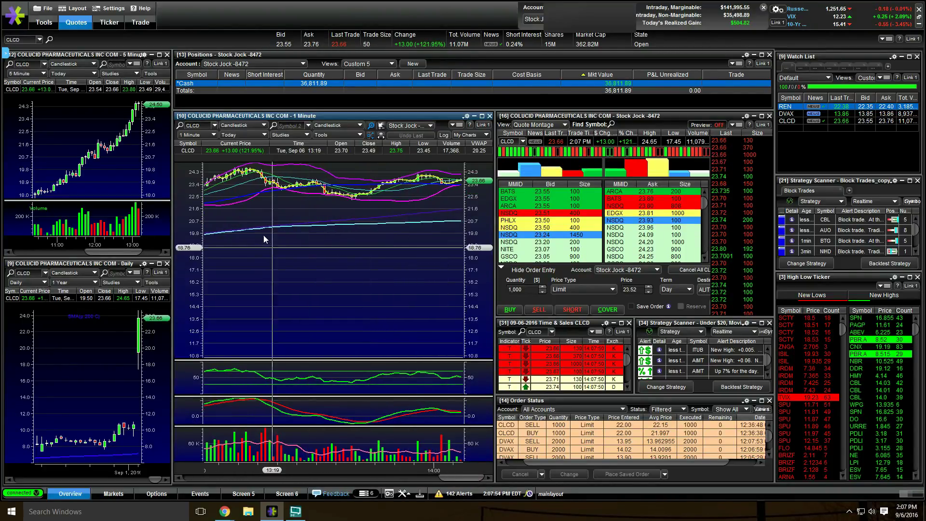